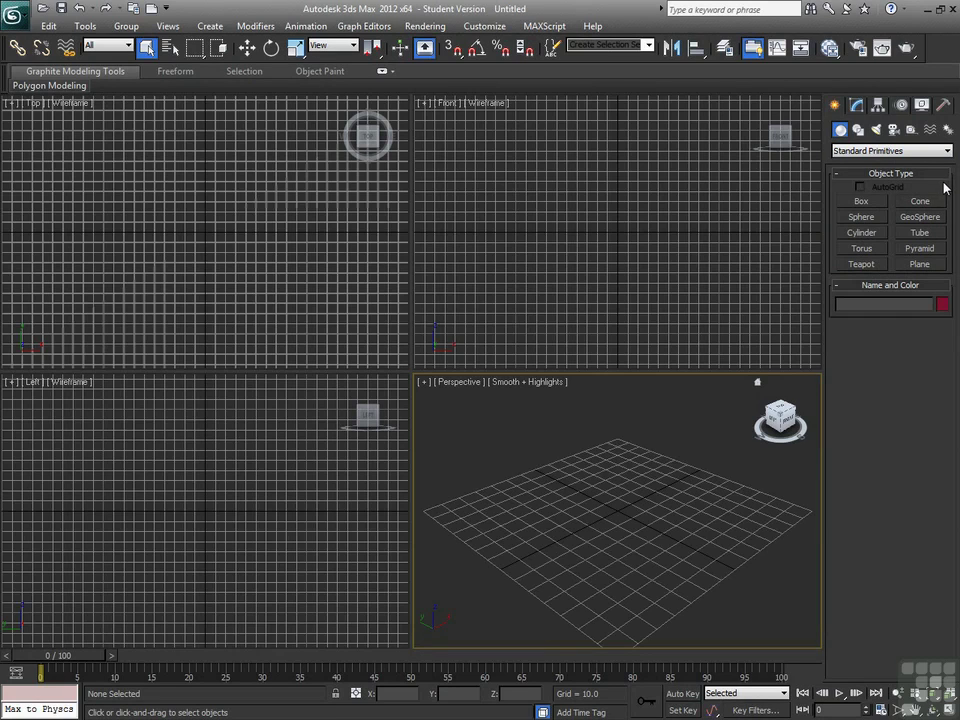
Step: Browse the geometry object categories, examining the object types under Extended Primitives and AEC Extended
click(932, 151)
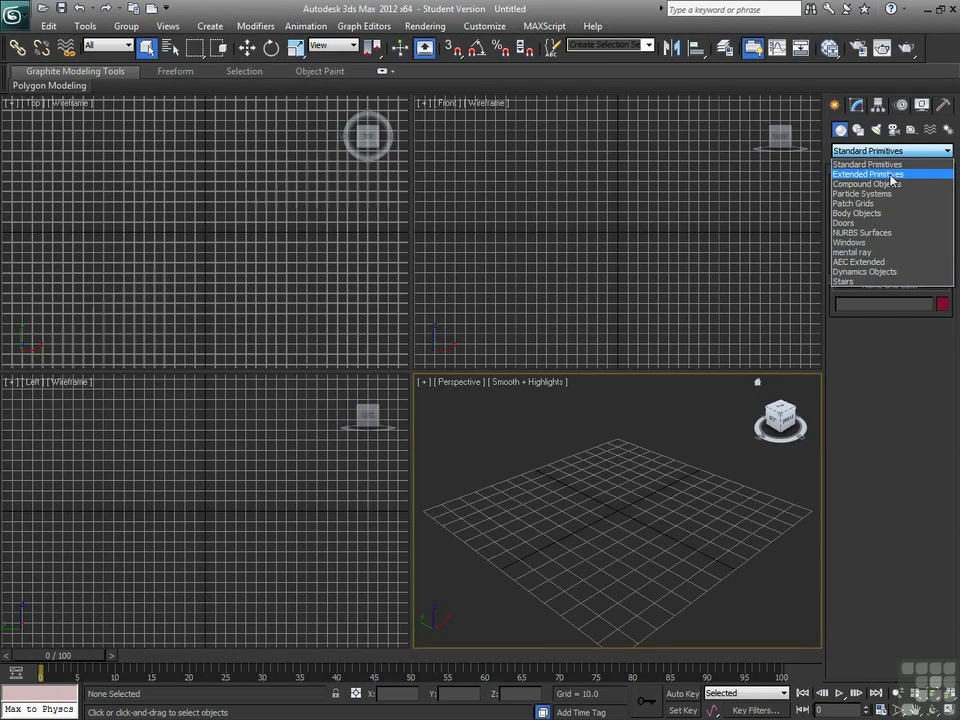
click(890, 176)
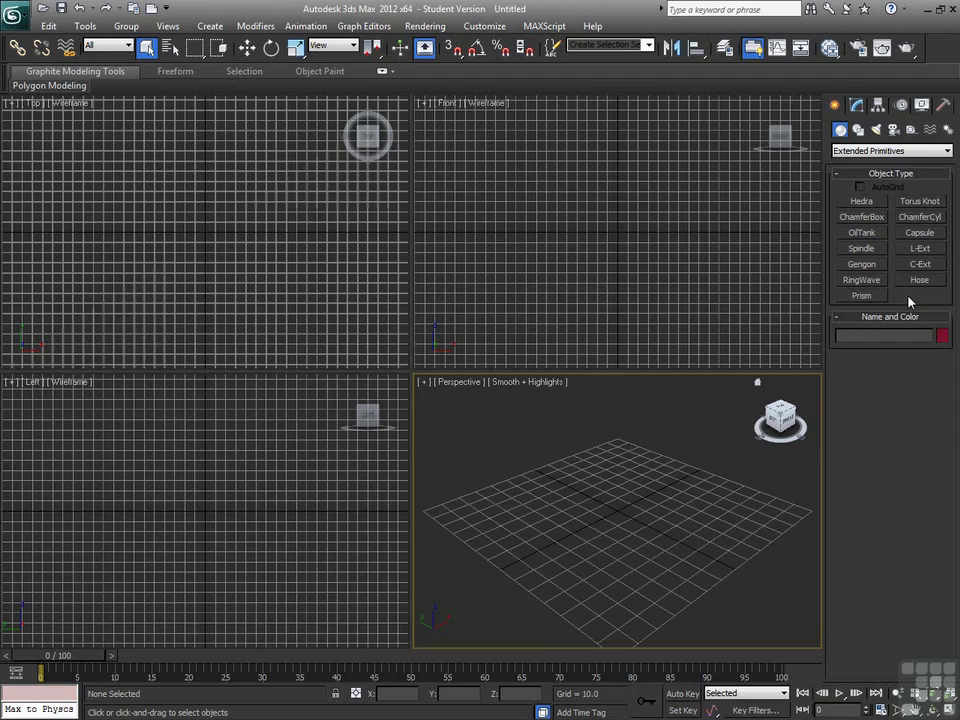
click(887, 151)
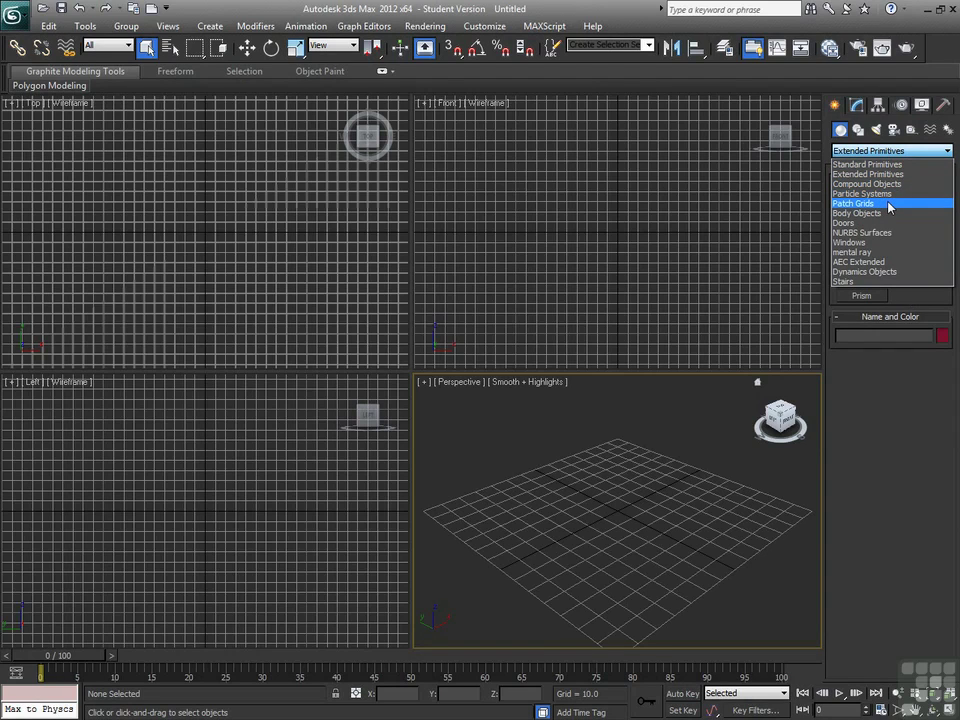
click(886, 263)
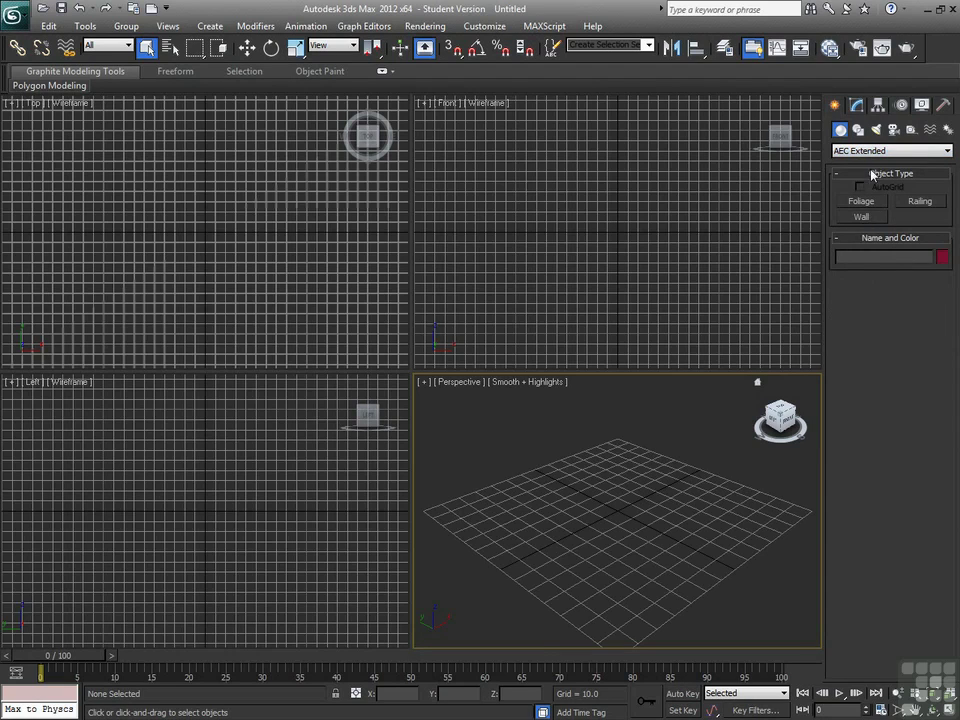
click(883, 150)
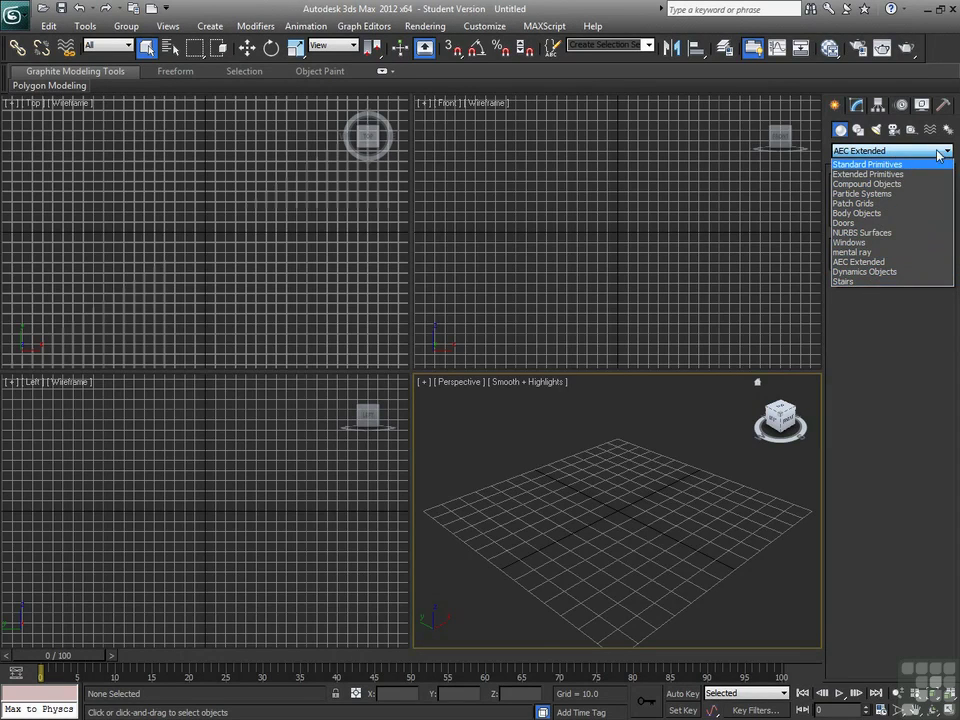
Step: Browse the shape categories, examining the object types under Splines, NURBS Curves and Extended Splines
click(859, 130)
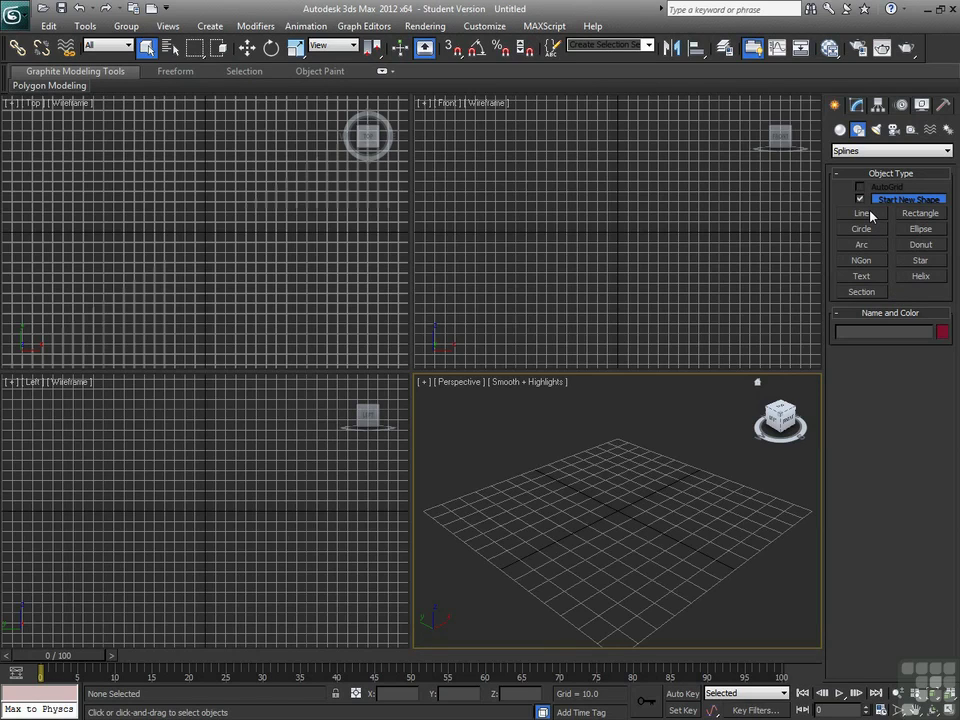
click(868, 151)
click(872, 174)
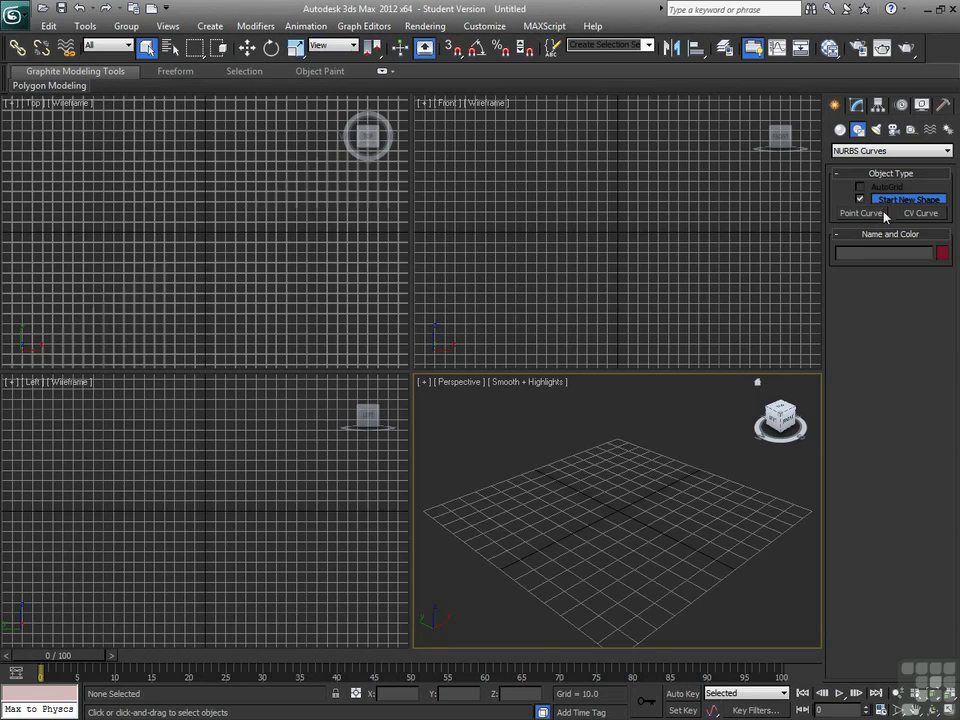
click(862, 151)
click(860, 186)
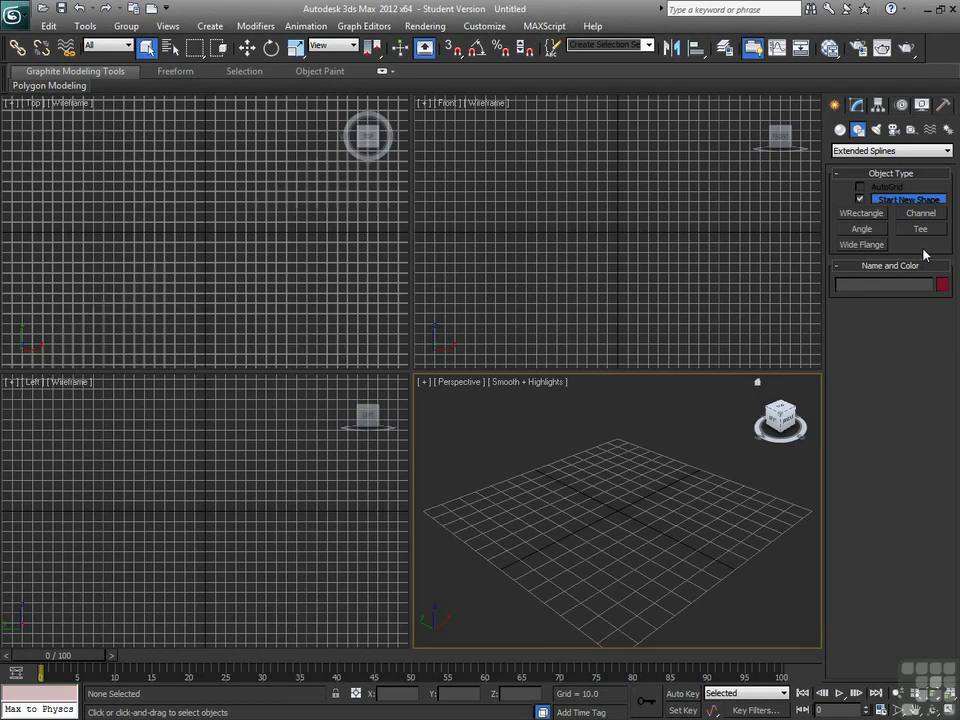
Step: Examine the Photometric and Standard light types, plus the standard camera types available for creation
click(878, 131)
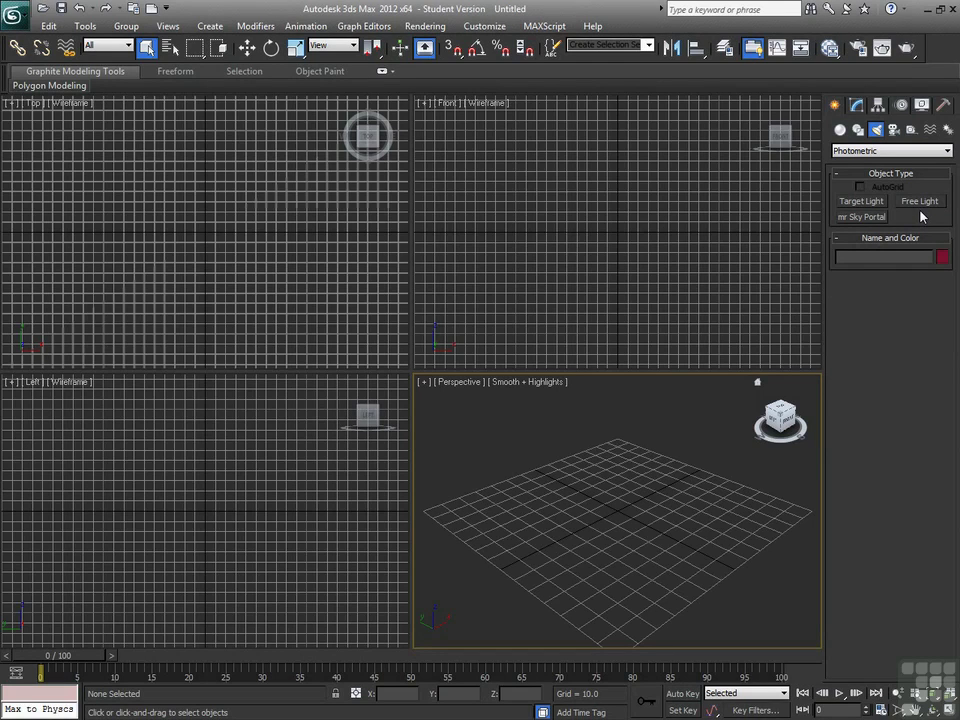
click(915, 151)
click(905, 174)
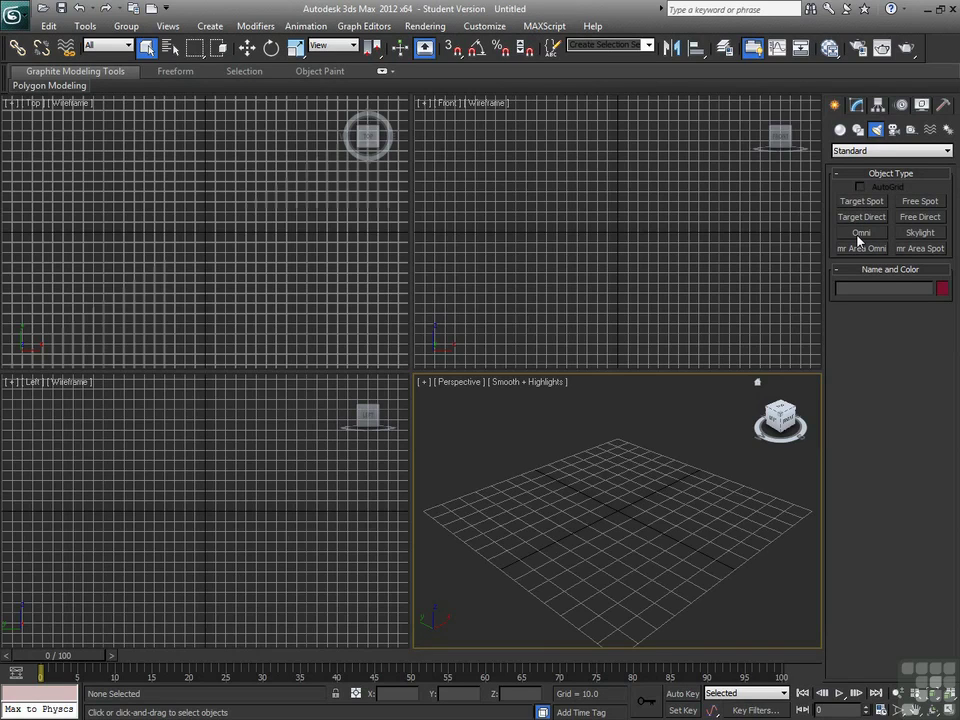
click(893, 130)
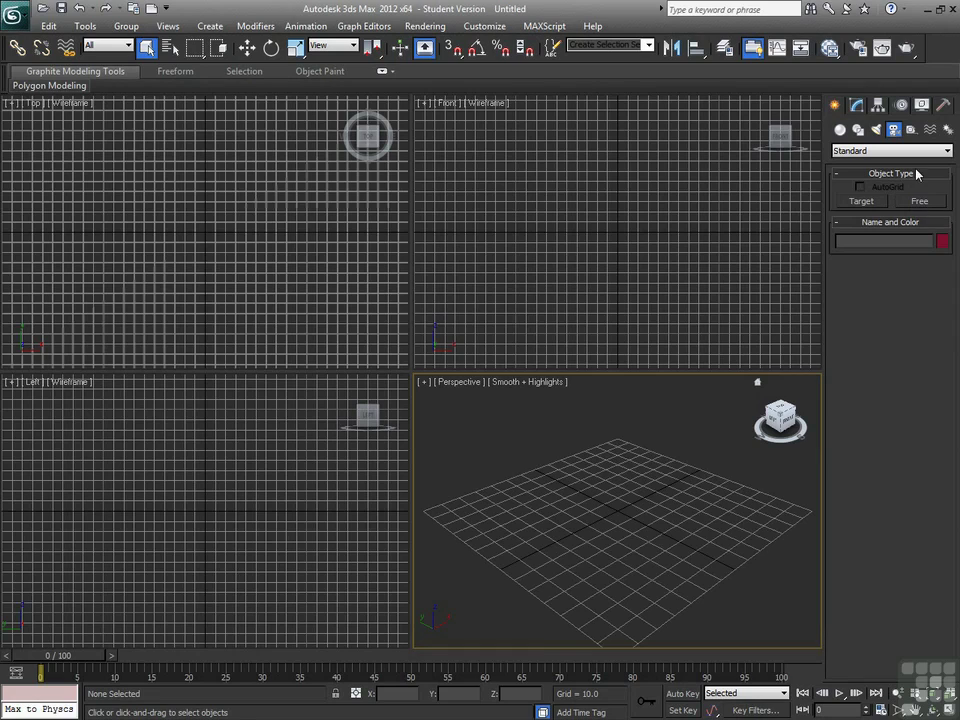
Step: Examine the Standard and Atmospheric Apparatus helper objects and review the list of other helper categories
click(911, 130)
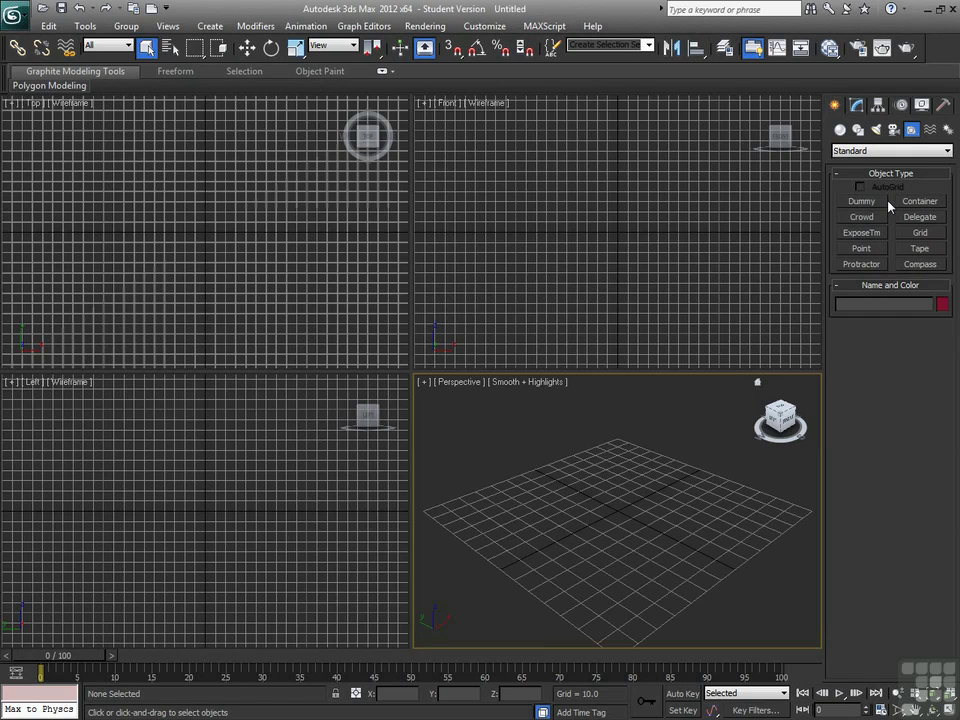
click(889, 151)
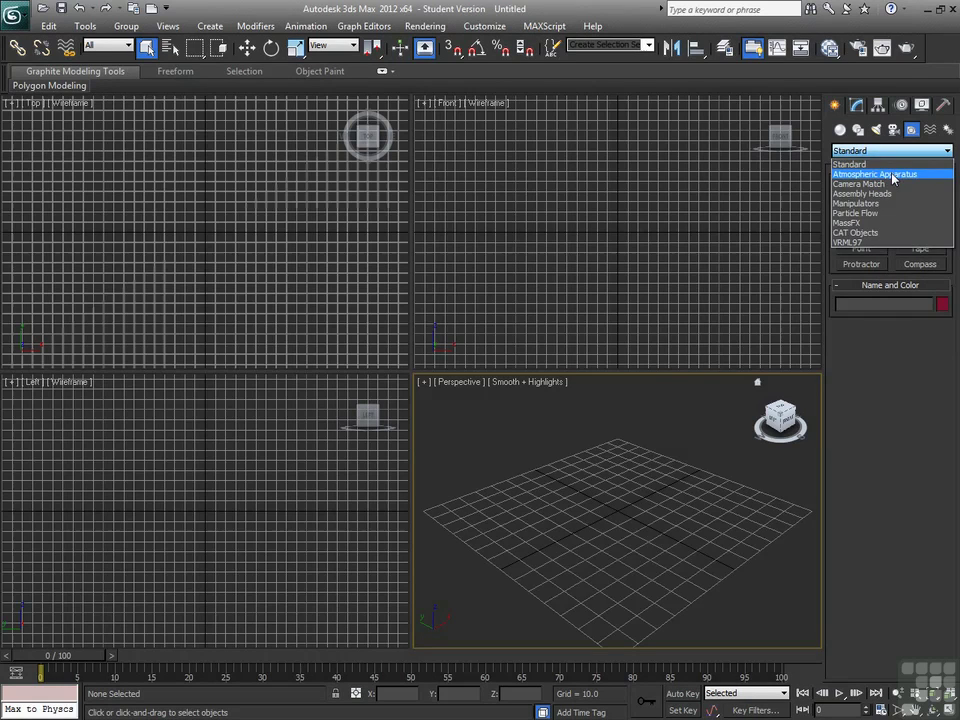
click(893, 175)
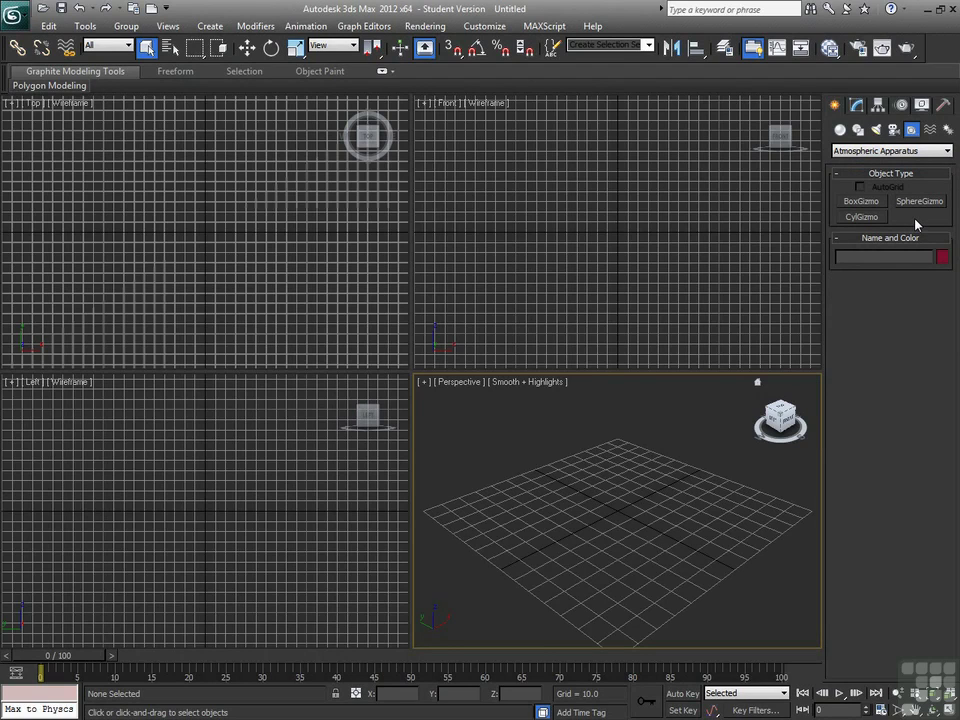
click(918, 151)
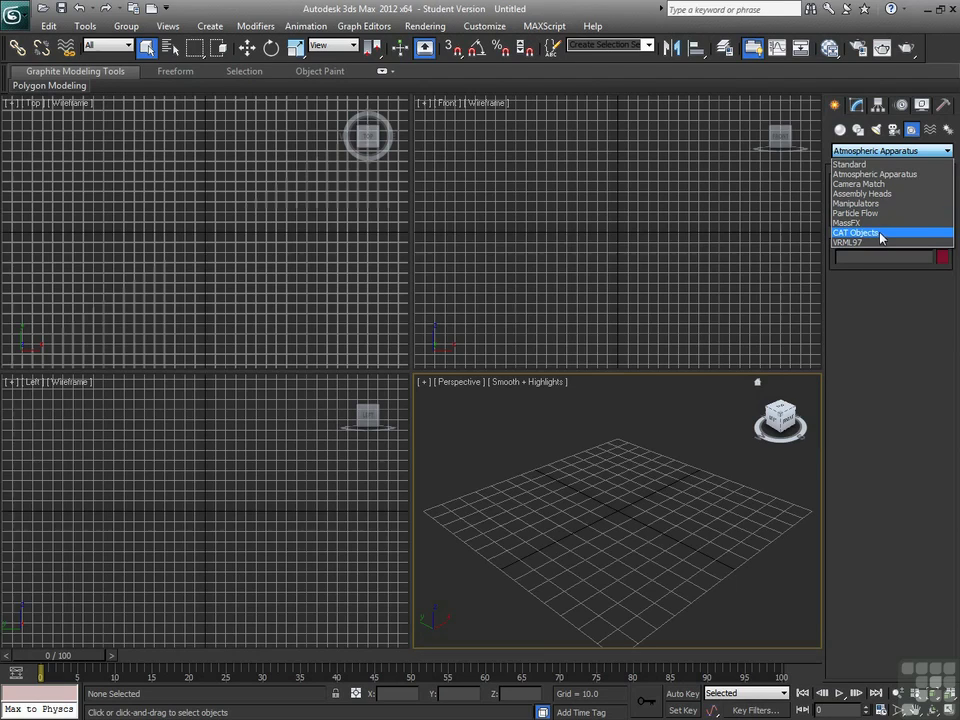
Step: Examine the Forces, Deflectors and Geometric/Deformable space warps, plus the object types offered under Systems
click(931, 131)
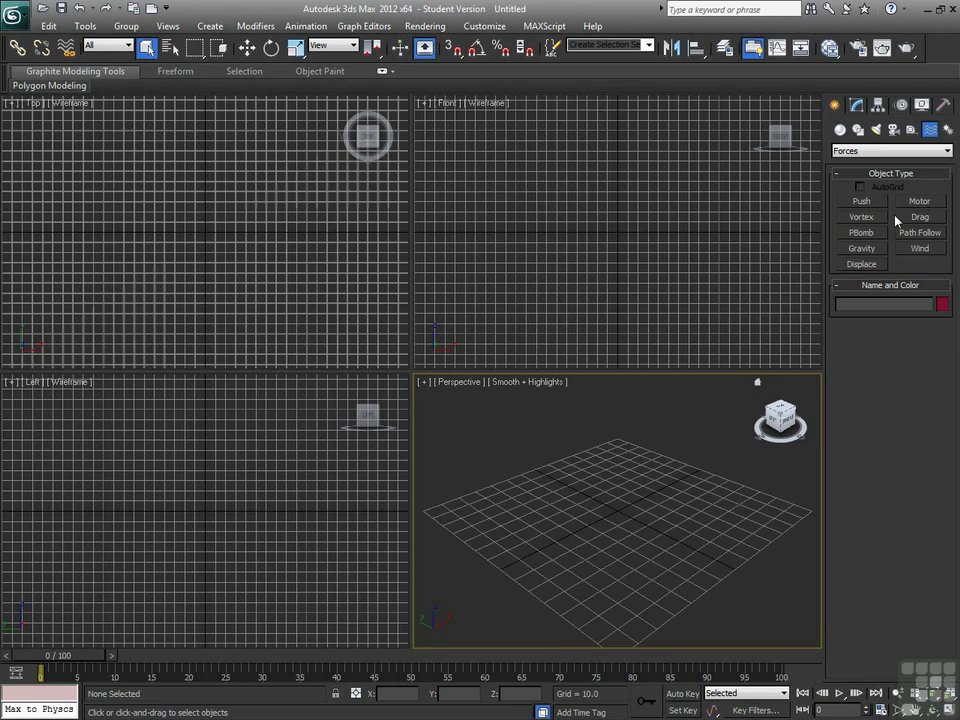
click(918, 151)
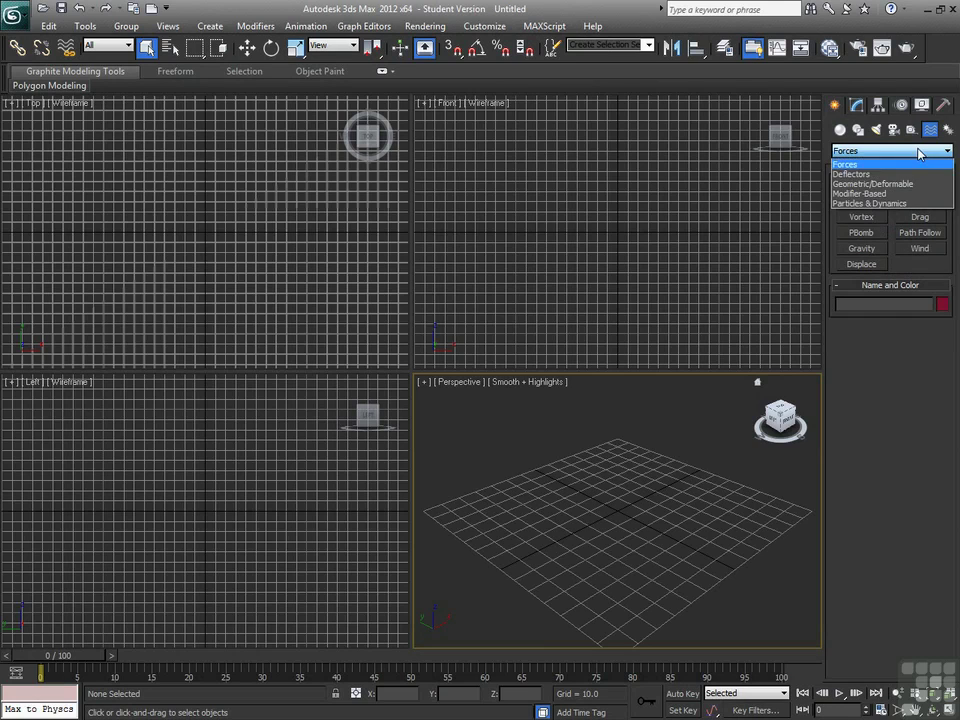
click(917, 175)
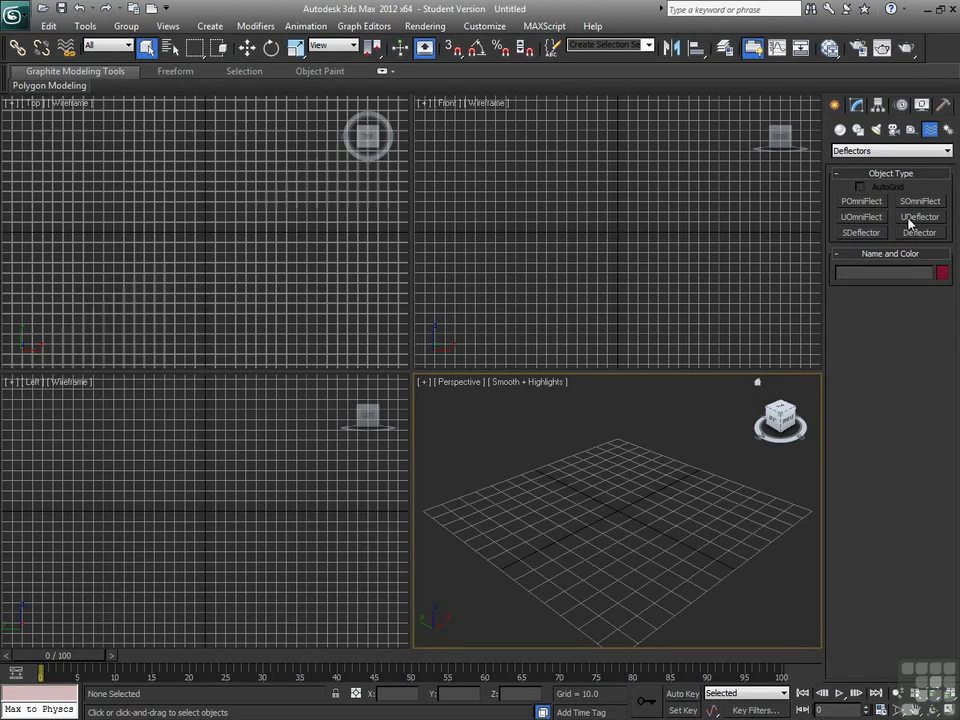
click(904, 151)
click(855, 184)
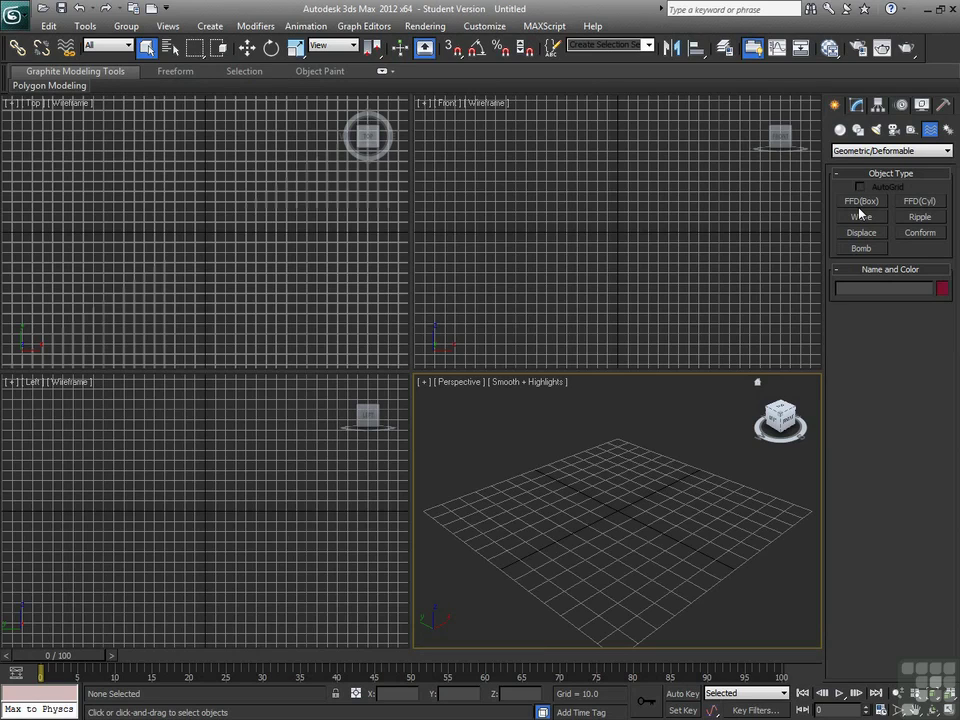
click(885, 151)
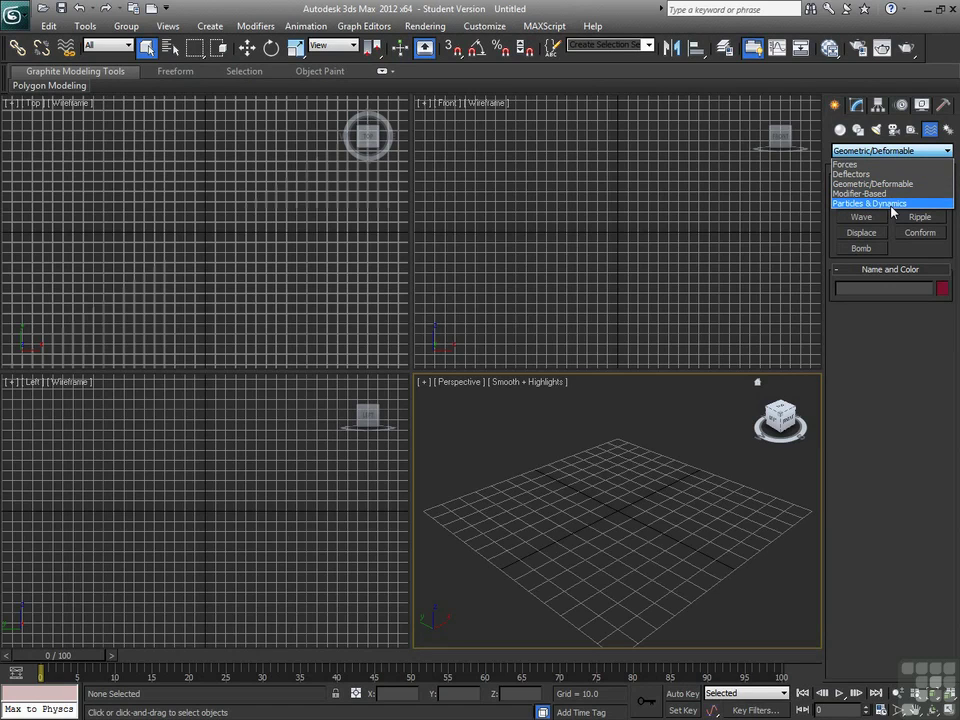
click(893, 151)
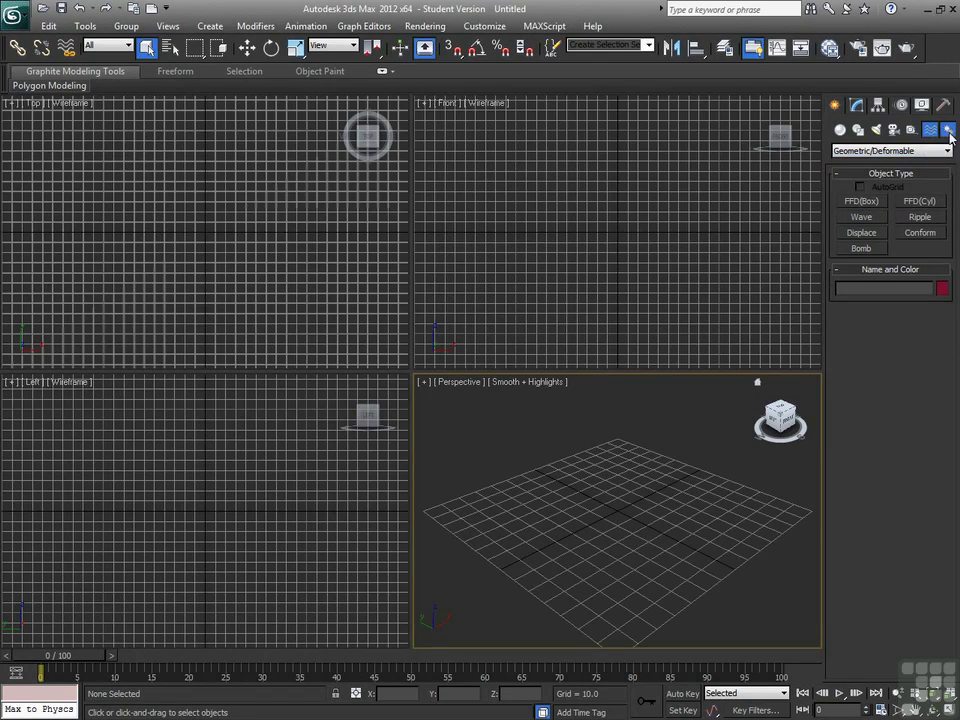
click(951, 138)
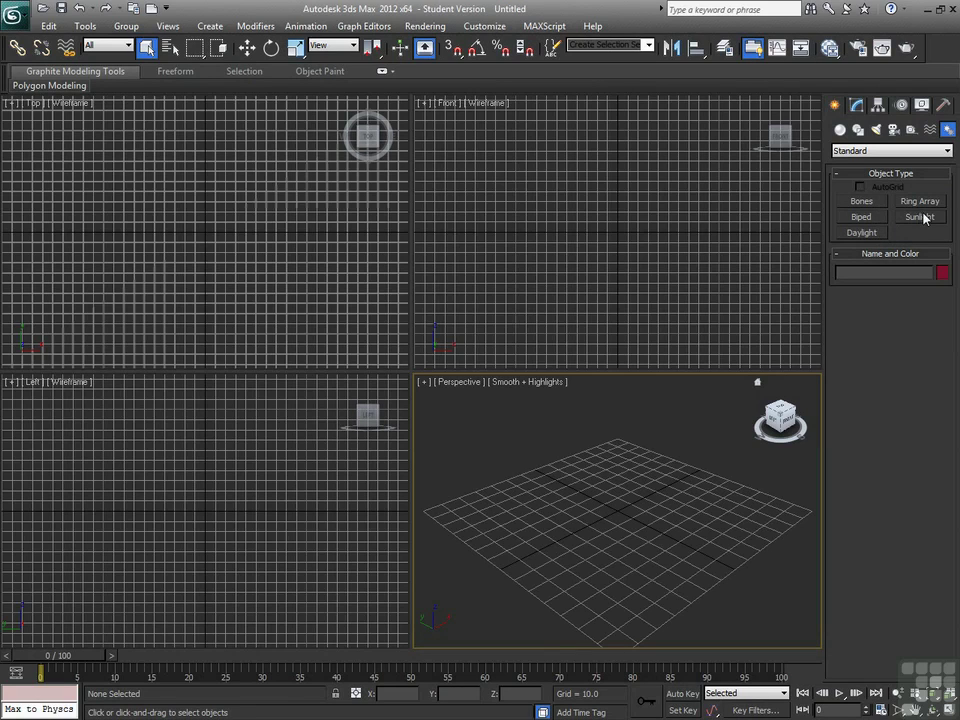
Step: Review the object modification controls and the modifier list with nothing selected
click(862, 106)
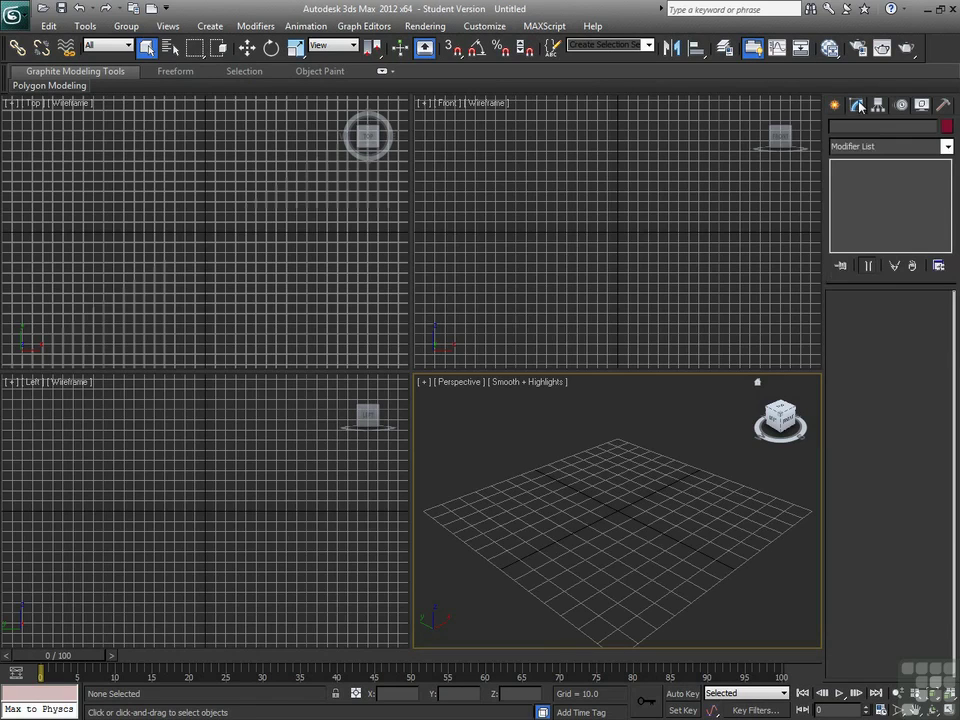
click(946, 147)
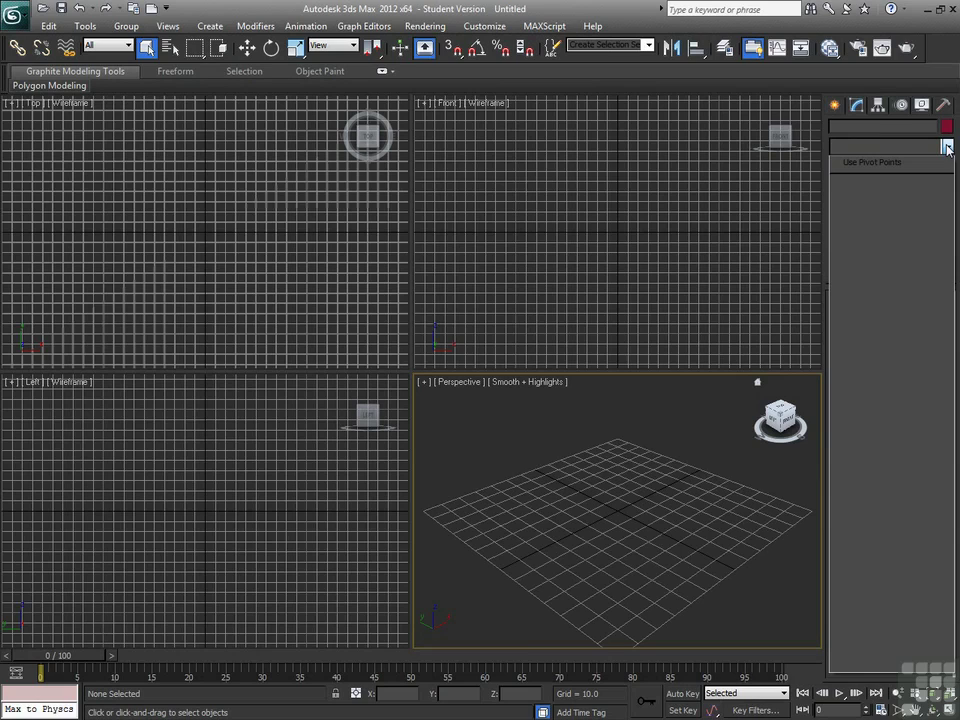
click(873, 230)
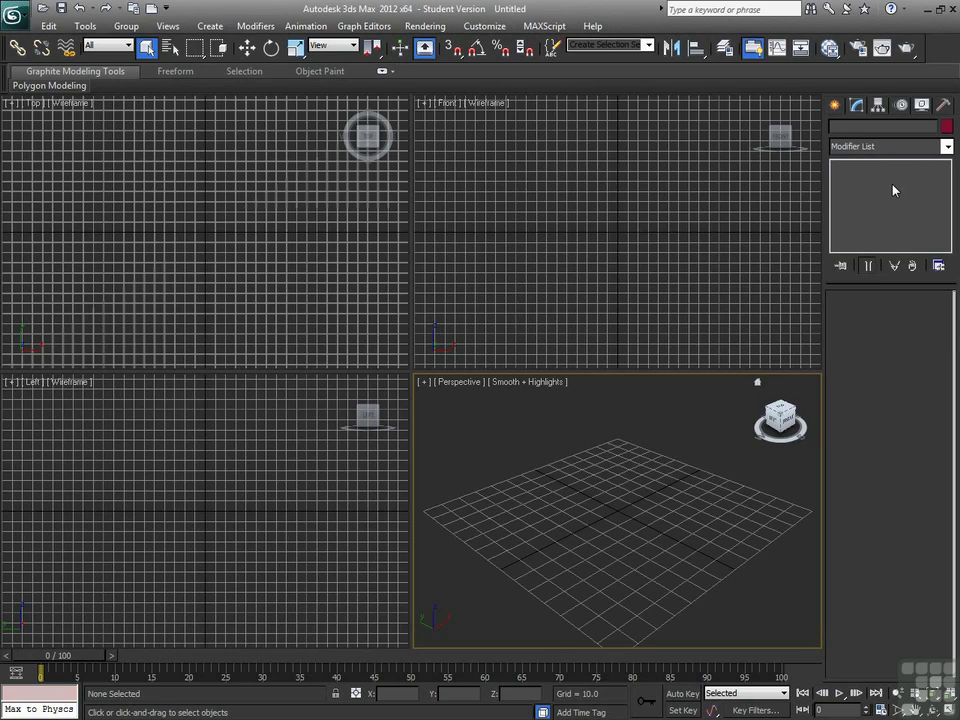
Step: Review the hierarchy pivot adjustment options and the motion parameters
click(878, 105)
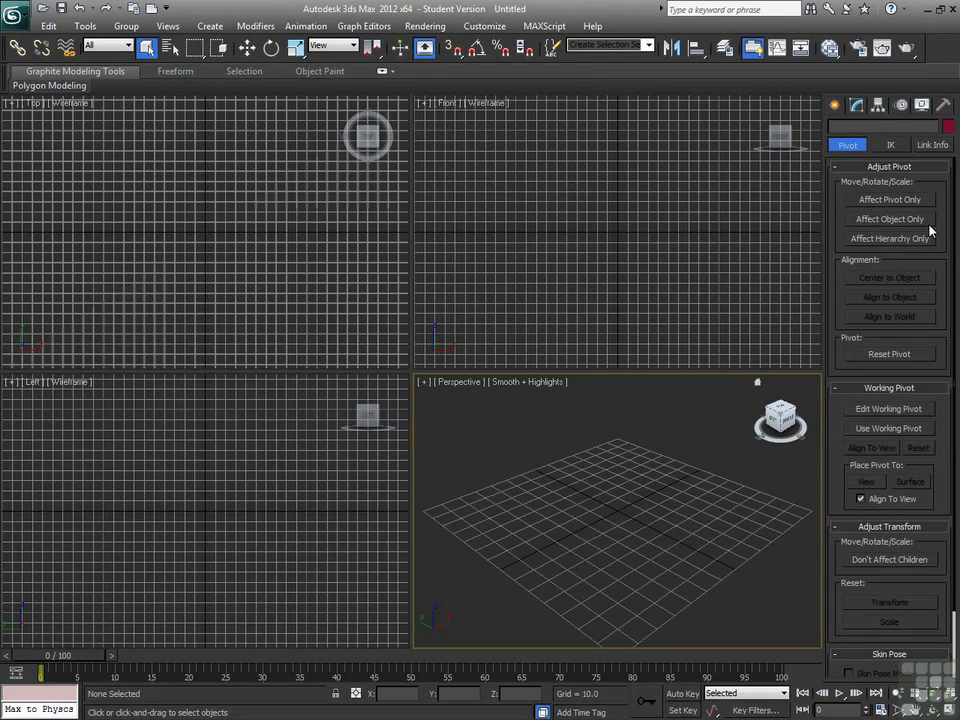
click(900, 105)
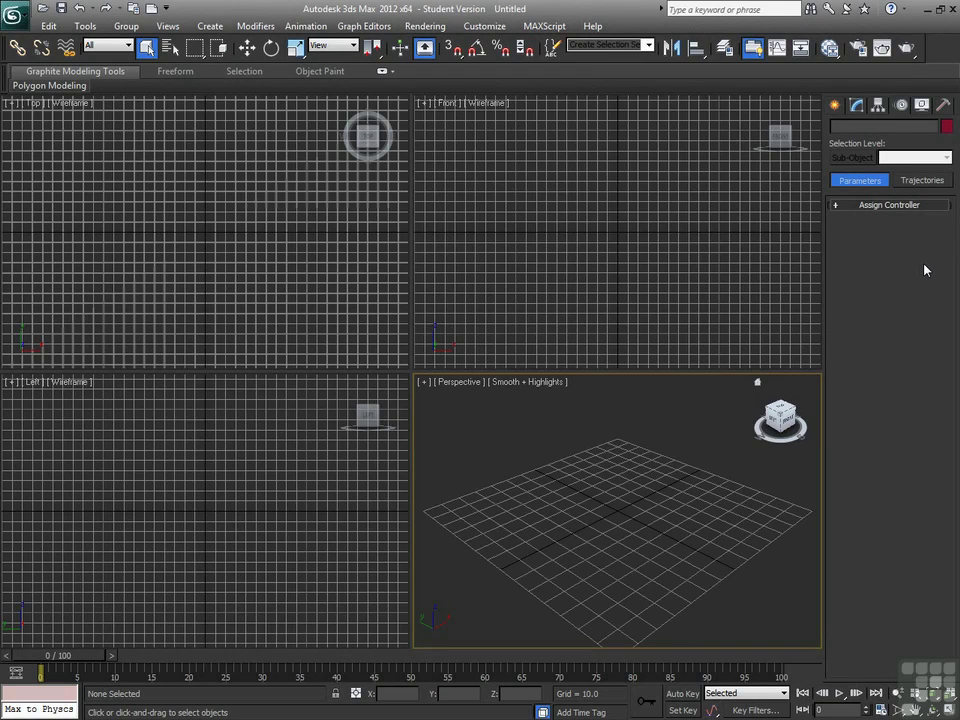
Step: Examine the display settings for hiding by category, hiding objects and display properties, and expand the Freeze options
click(921, 104)
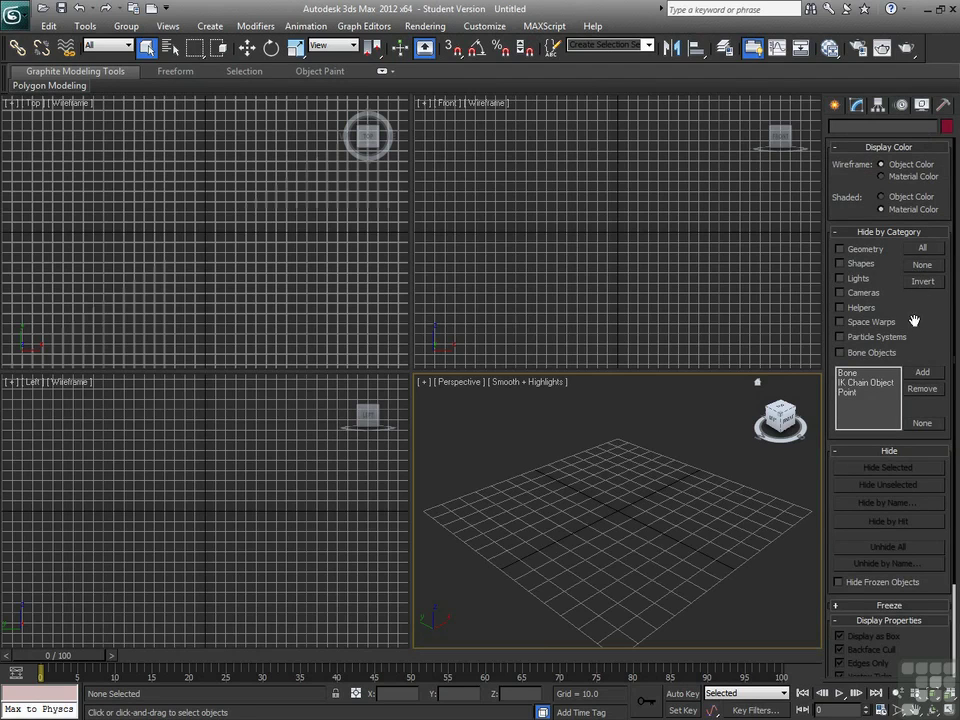
scroll(924, 334, down, 3)
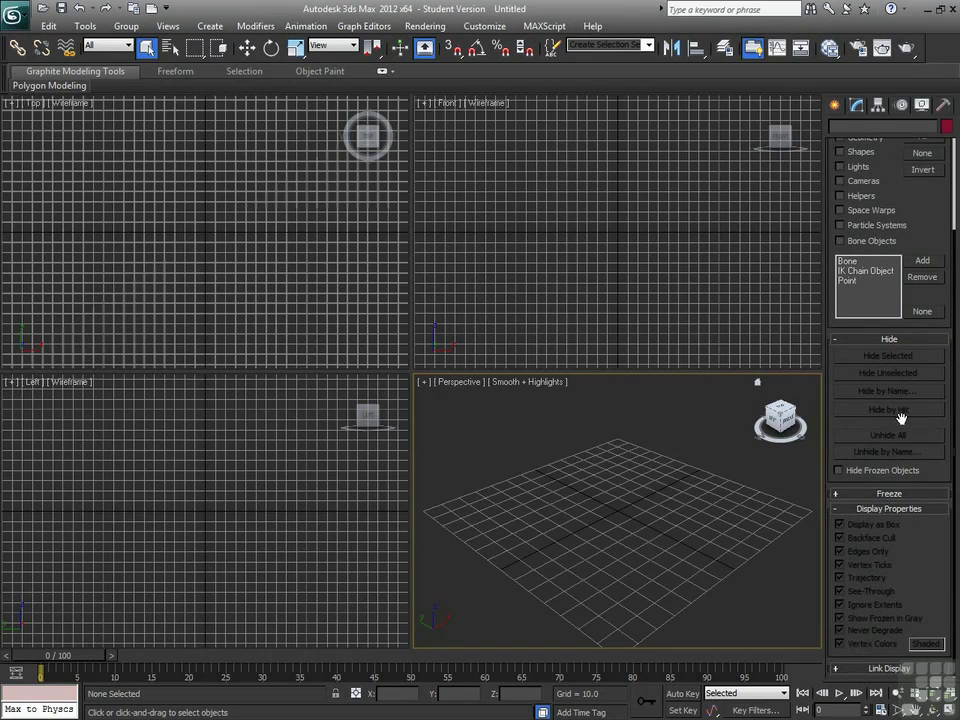
click(835, 494)
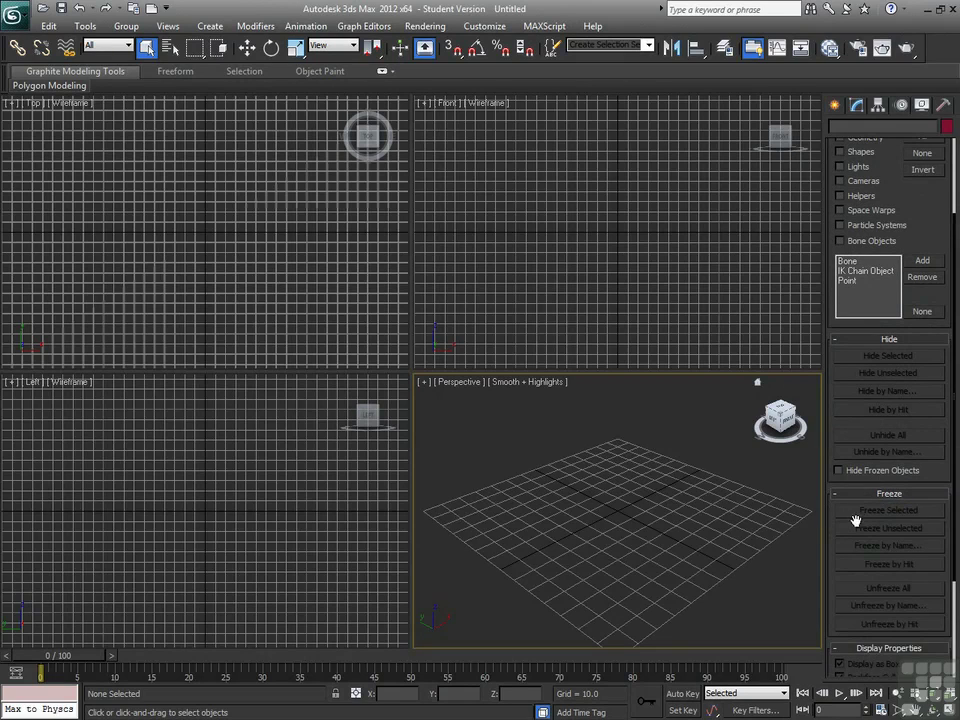
scroll(832, 572, down, 1)
scroll(832, 572, down, 1)
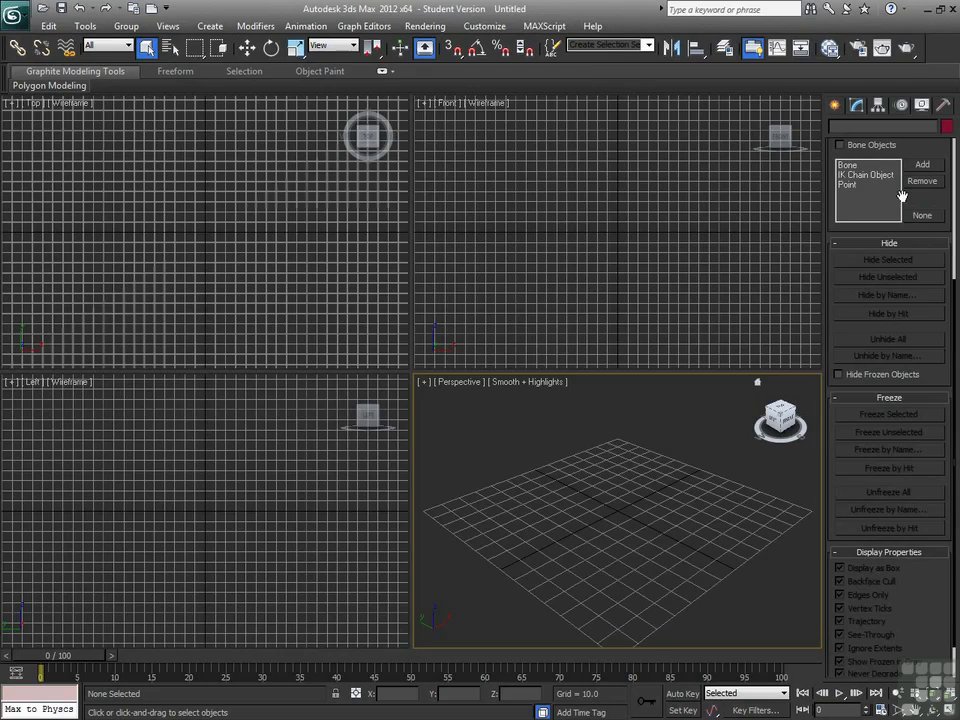
Step: Review the standard utilities and examine the full list of additional utilities through to Visual MAXScript
click(942, 104)
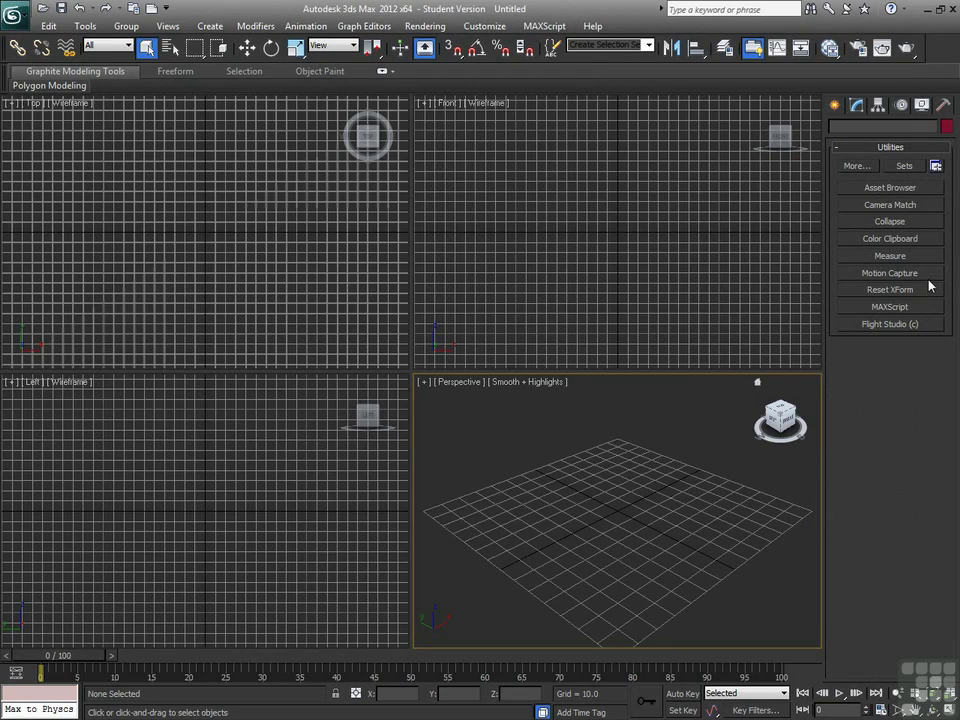
click(855, 166)
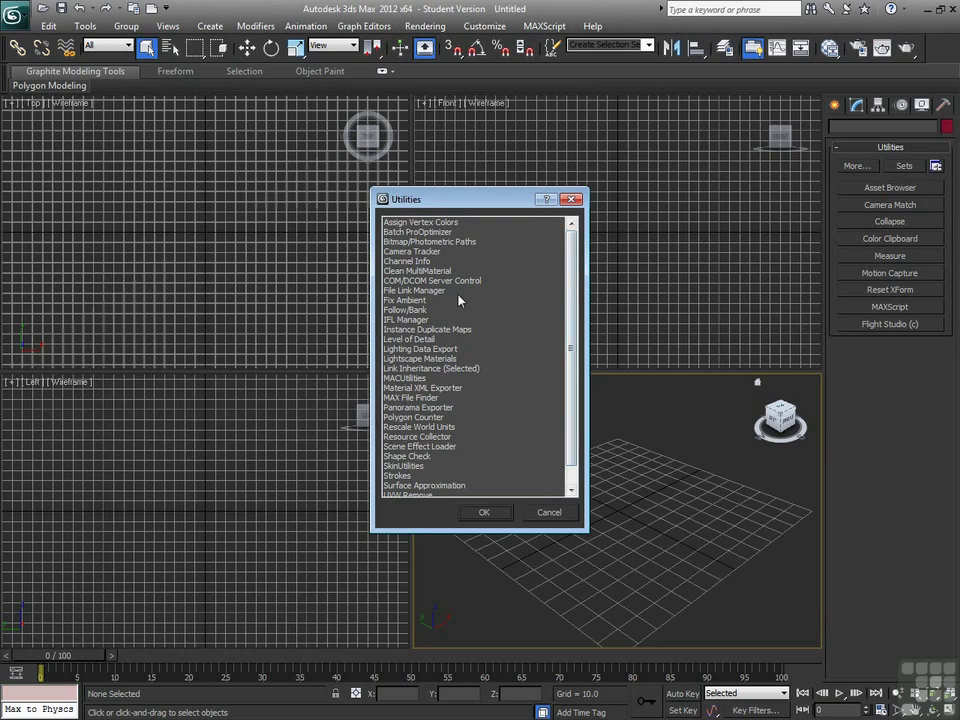
drag(570, 348, 570, 364)
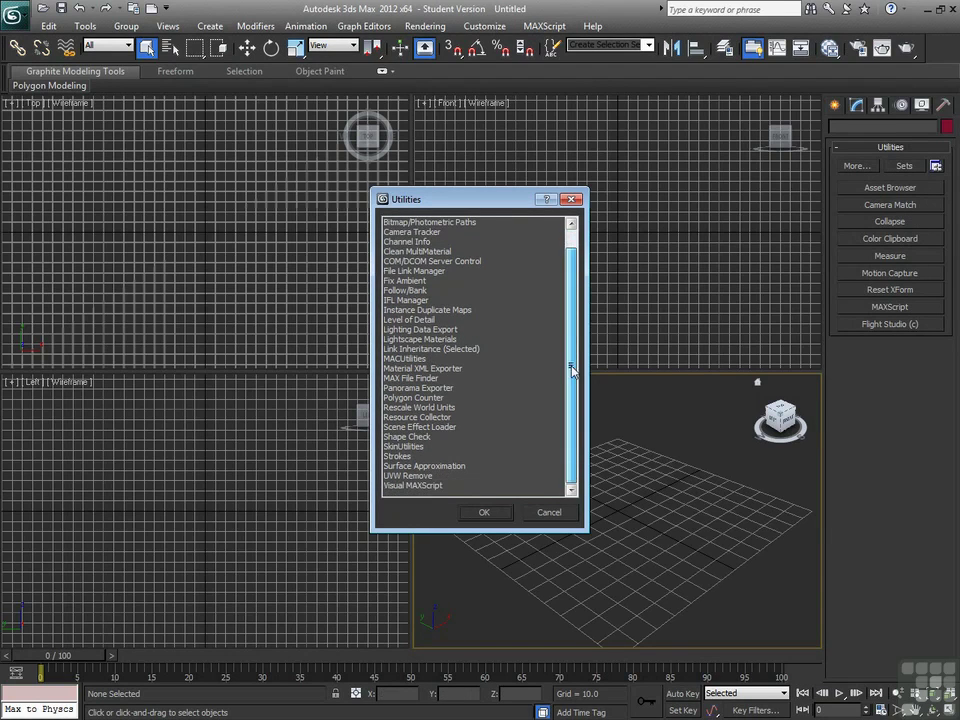